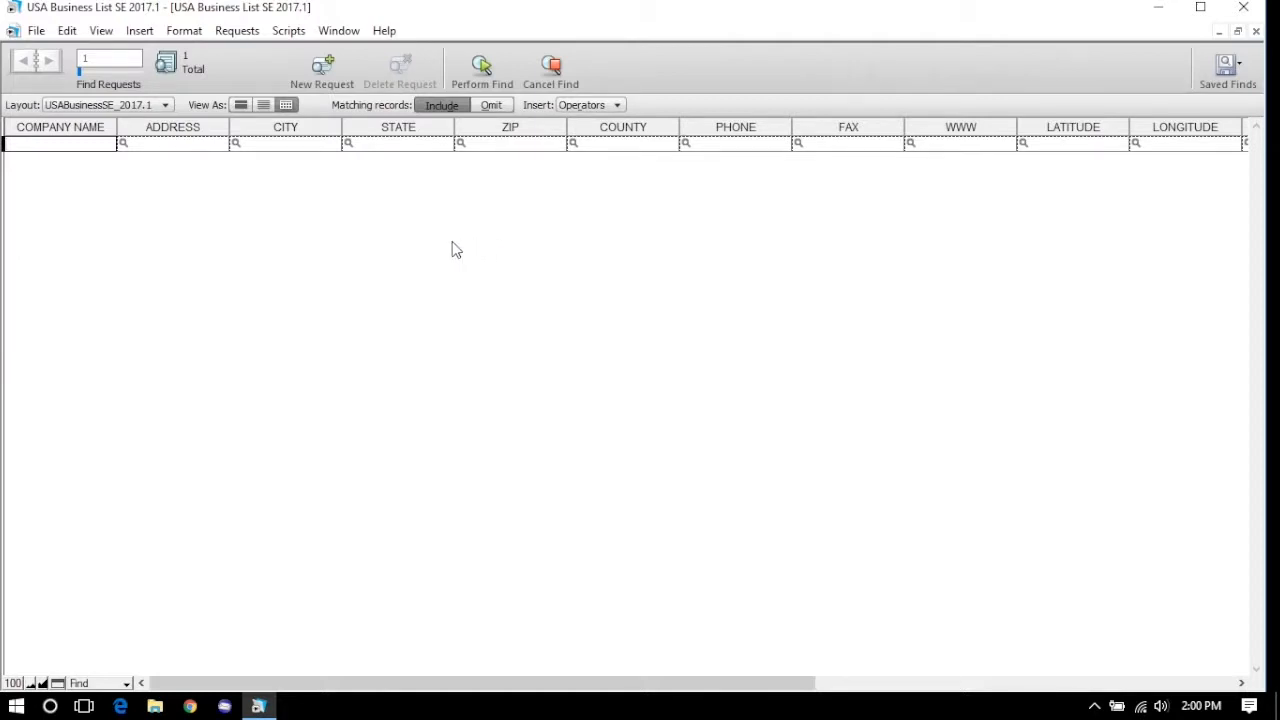
Find all business records whose state is mn
{"action": "left_click", "coordinate": [370, 145]}
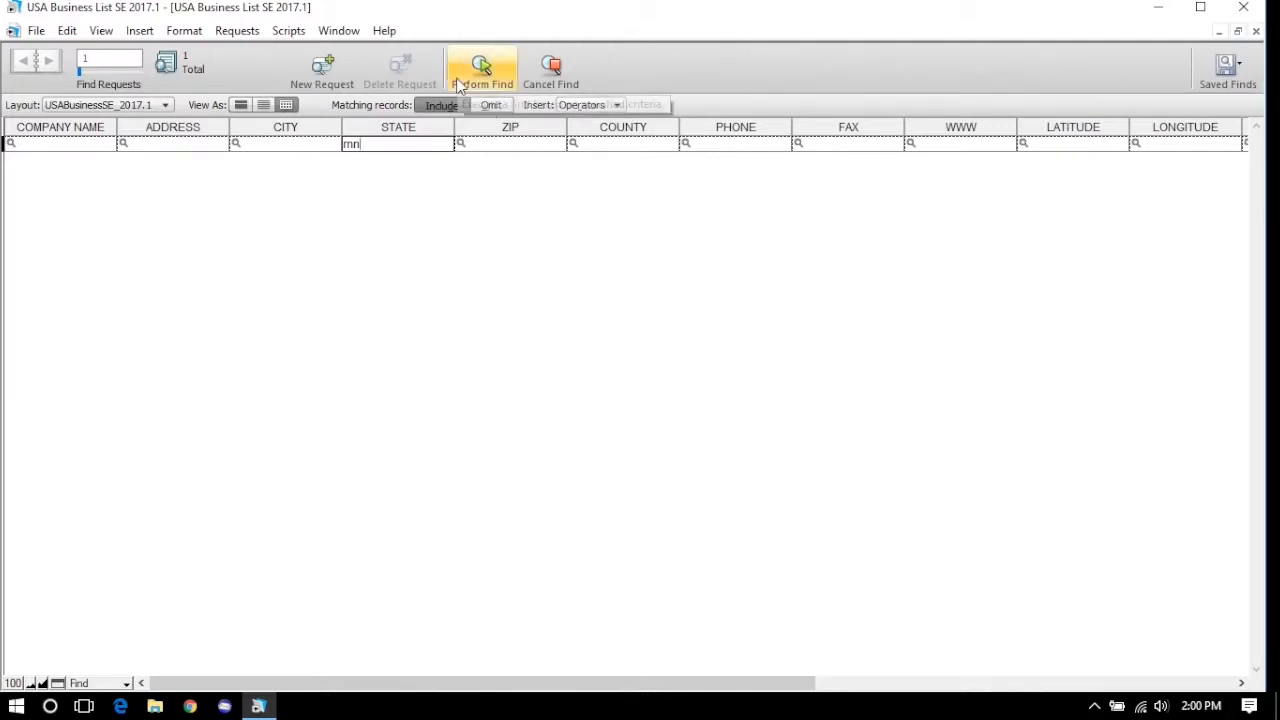
{"action": "left_click", "coordinate": [509, 75]}
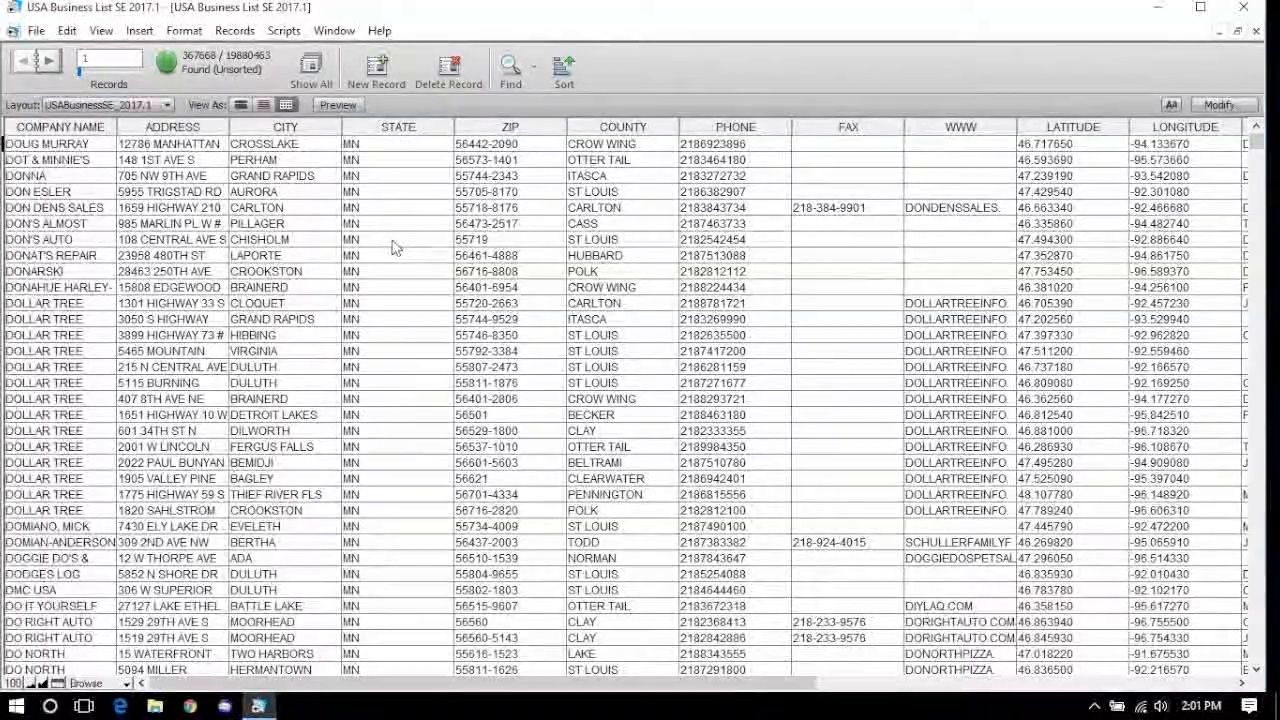
Run a new find for records with state mn and industry restaurants, and review the matching records' columns
{"action": "left_click", "coordinate": [509, 72]}
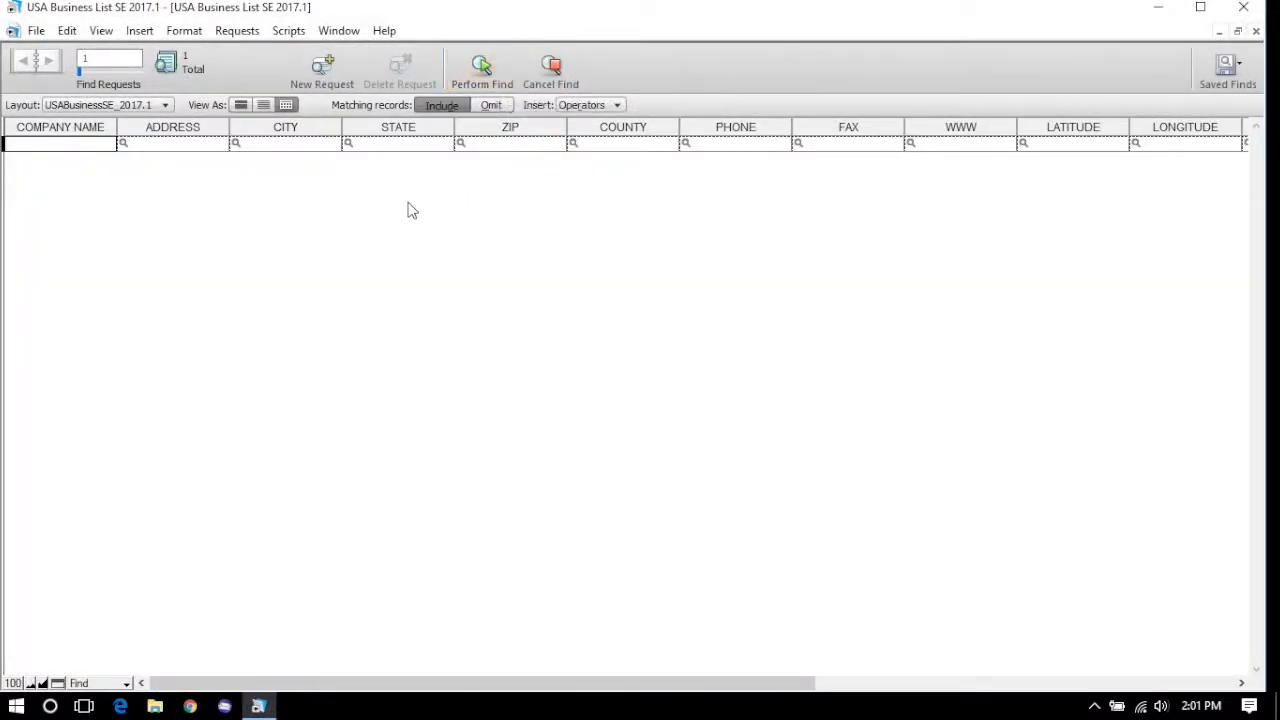
{"action": "left_click", "coordinate": [395, 143]}
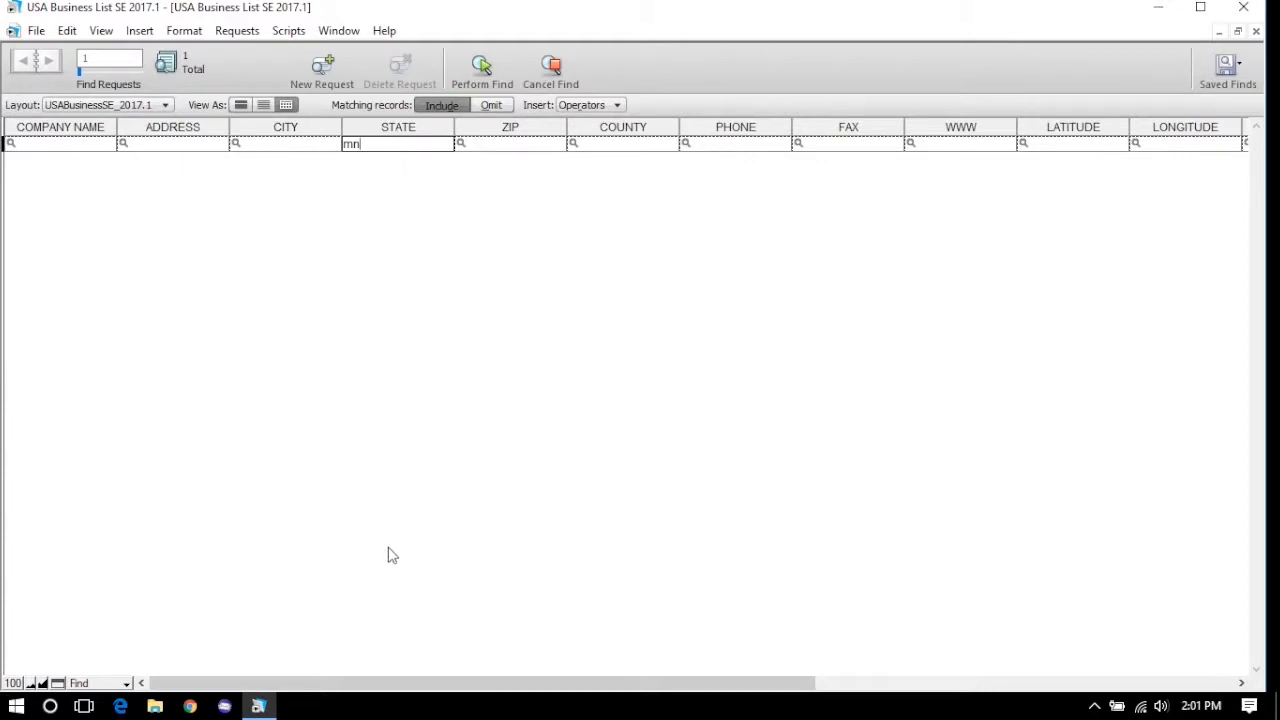
{"action": "left_click_drag", "start_coordinate": [396, 683], "coordinate": [837, 680]}
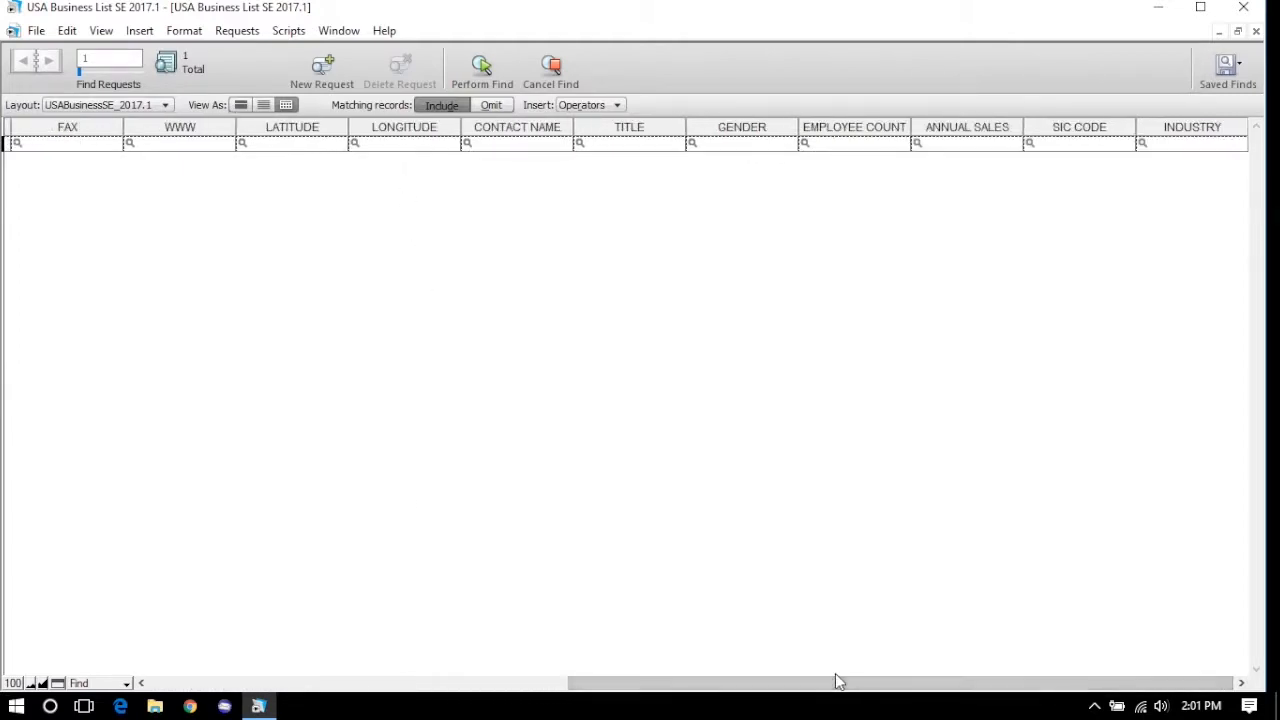
{"action": "left_click", "coordinate": [1187, 145]}
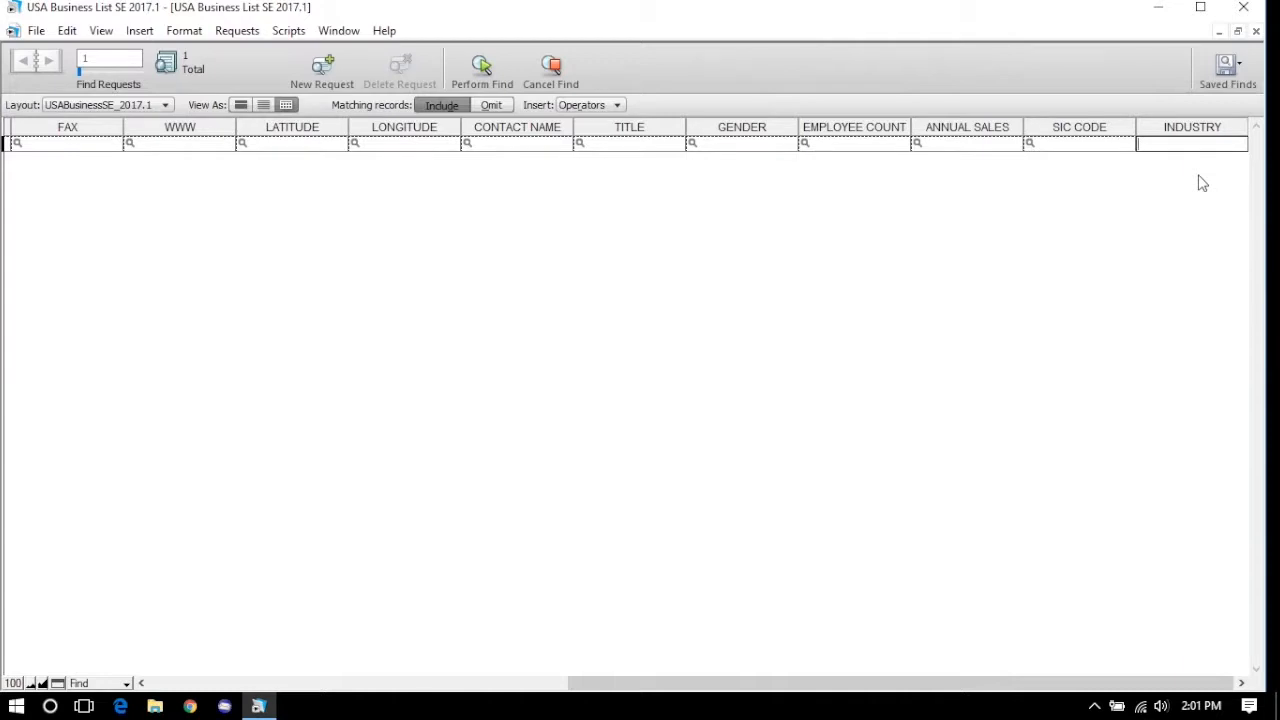
{"action": "type", "text": "restaurants"}
{"action": "left_click", "coordinate": [463, 78]}
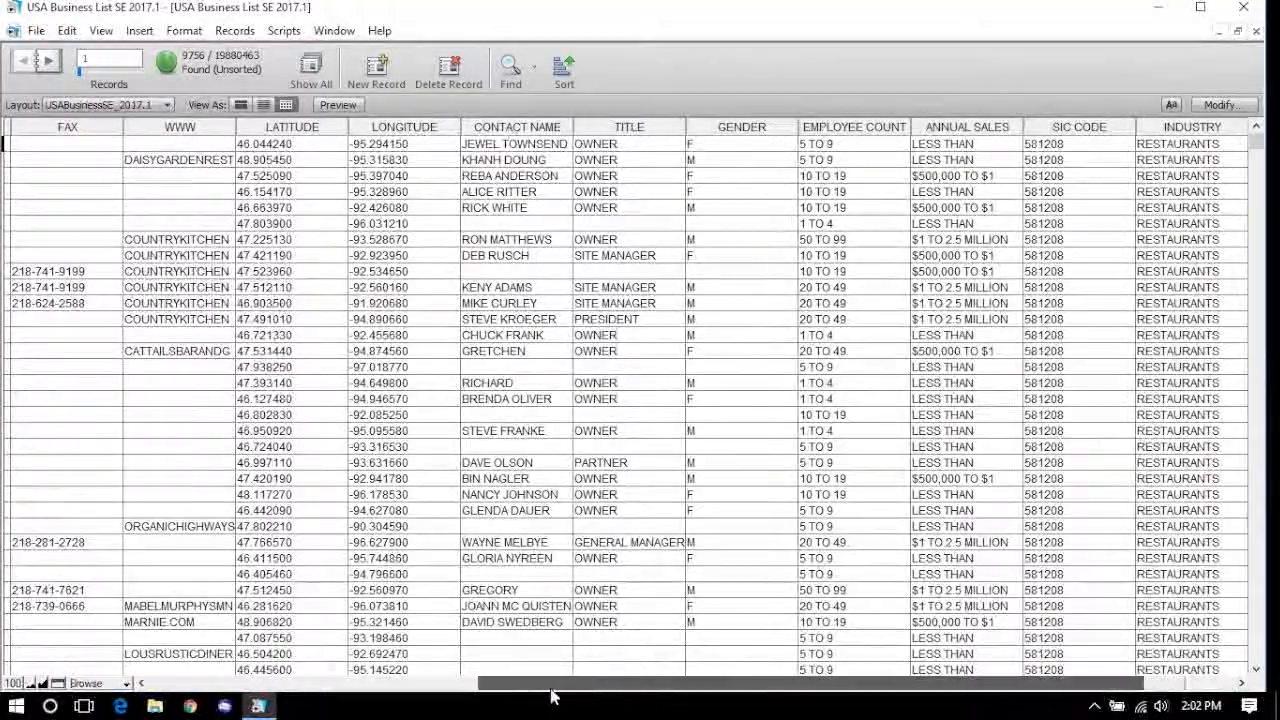
{"action": "left_click_drag", "start_coordinate": [550, 689], "coordinate": [217, 686]}
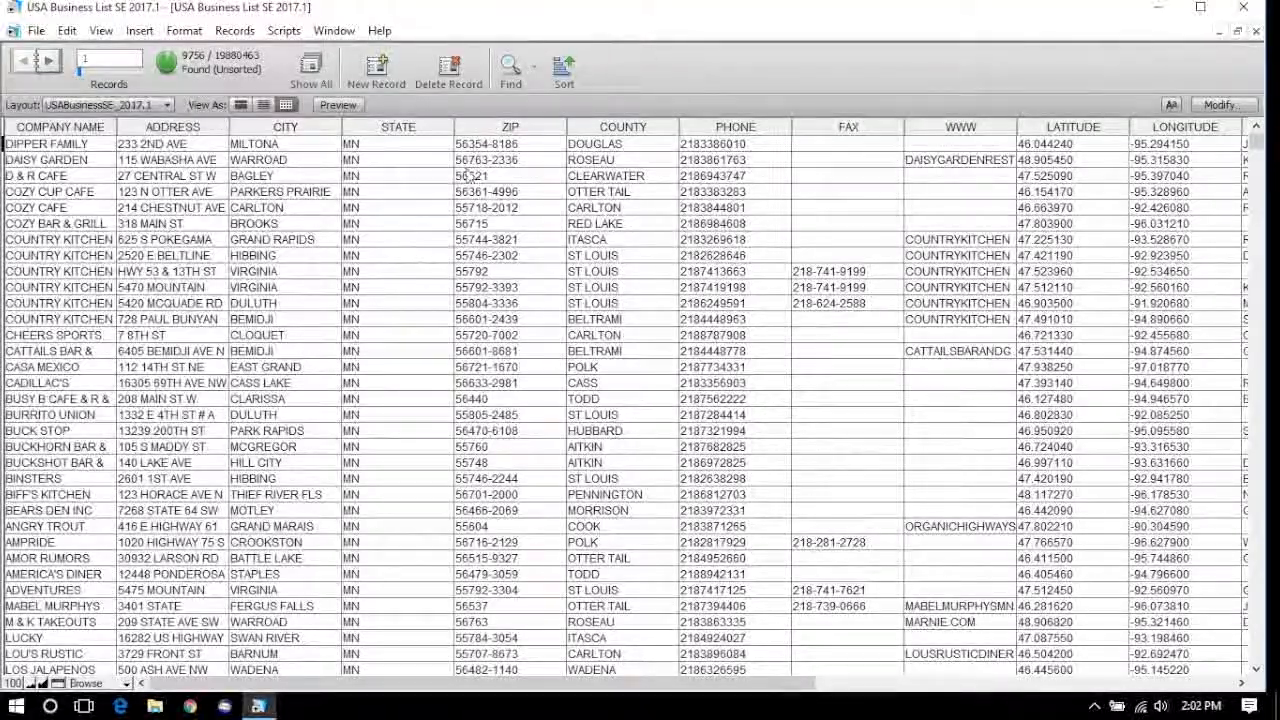
Run a find with three separate requests for the ZIP codes 55414, 55455 and 55408
{"action": "left_click", "coordinate": [506, 76]}
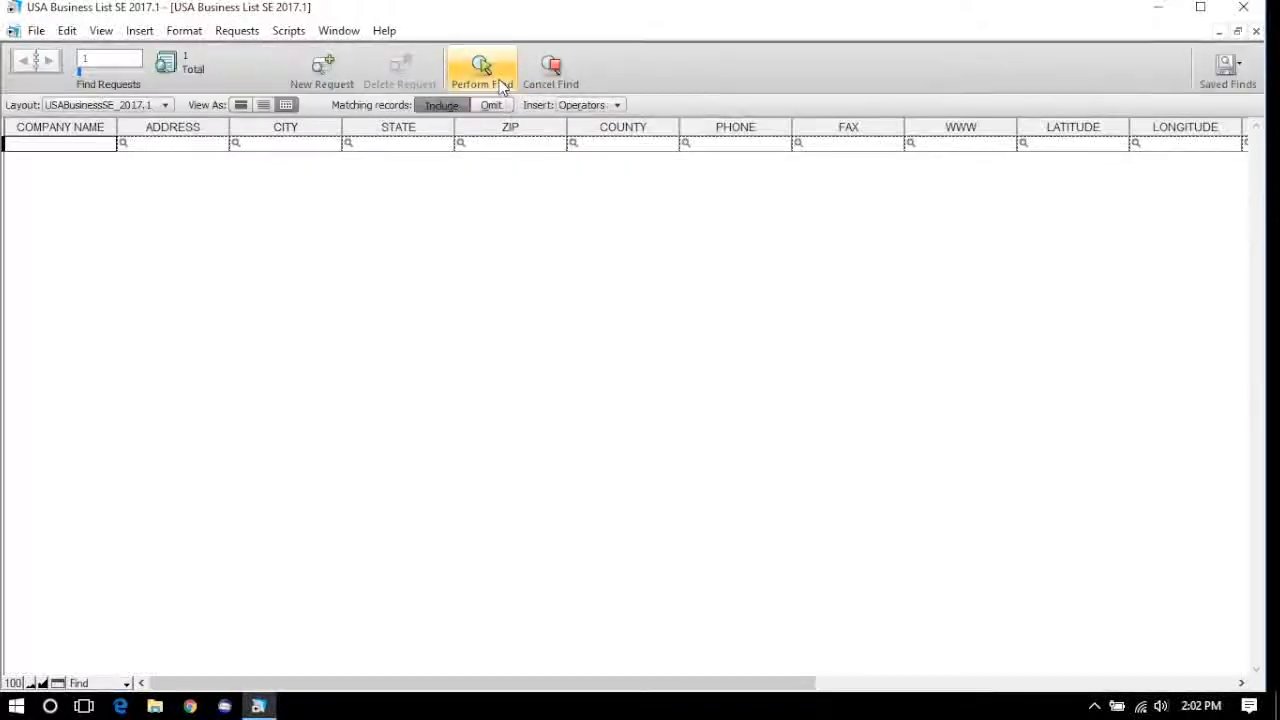
{"action": "left_click", "coordinate": [513, 143]}
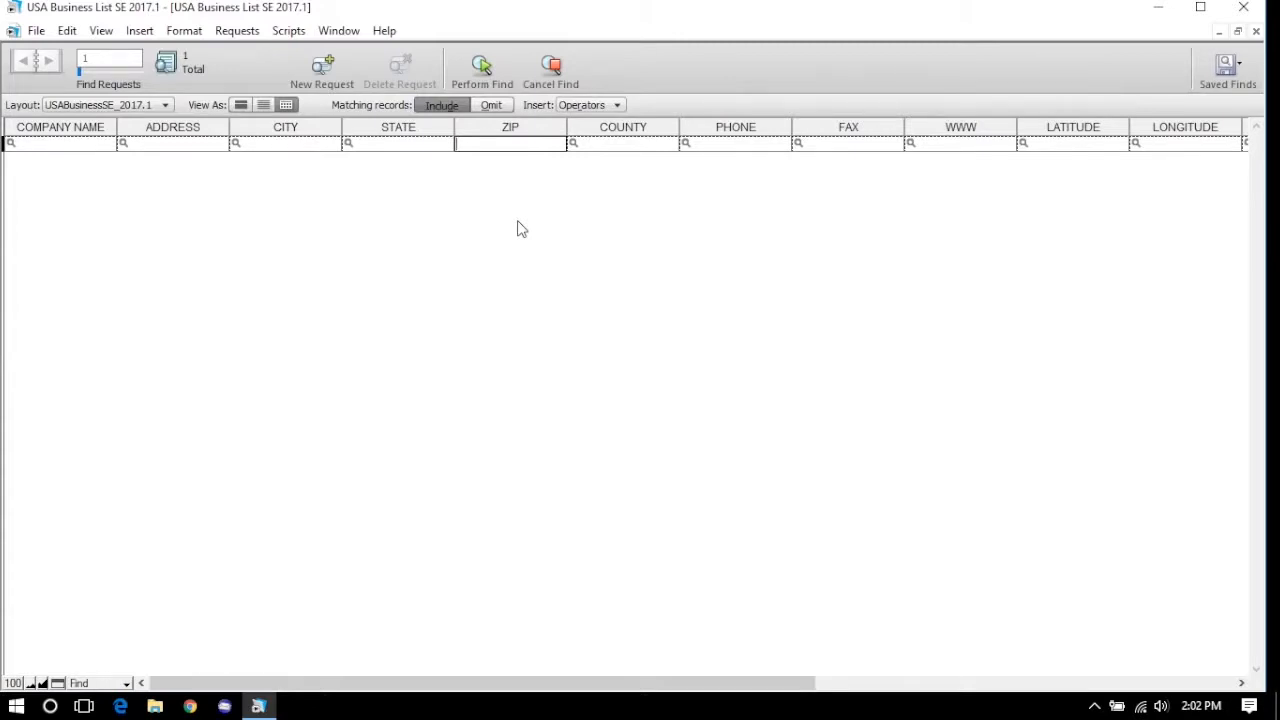
{"action": "type", "text": "55414"}
{"action": "left_click", "coordinate": [347, 79]}
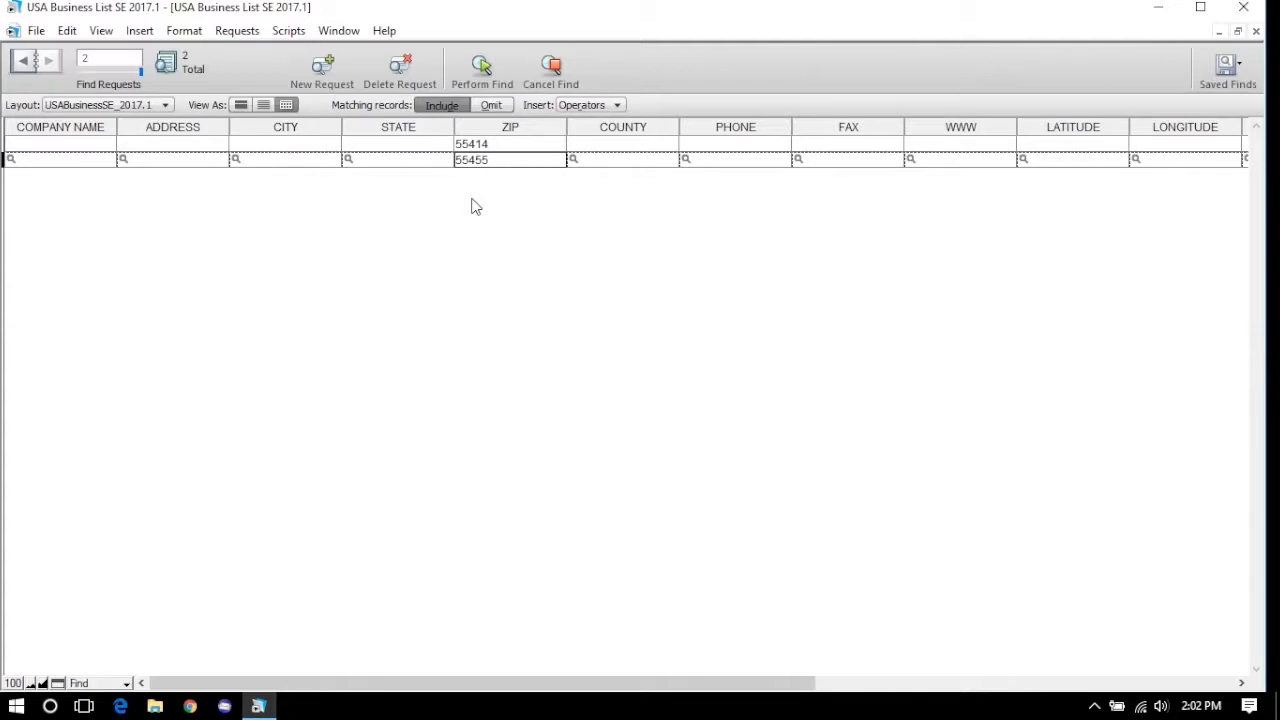
{"action": "left_click", "coordinate": [302, 86]}
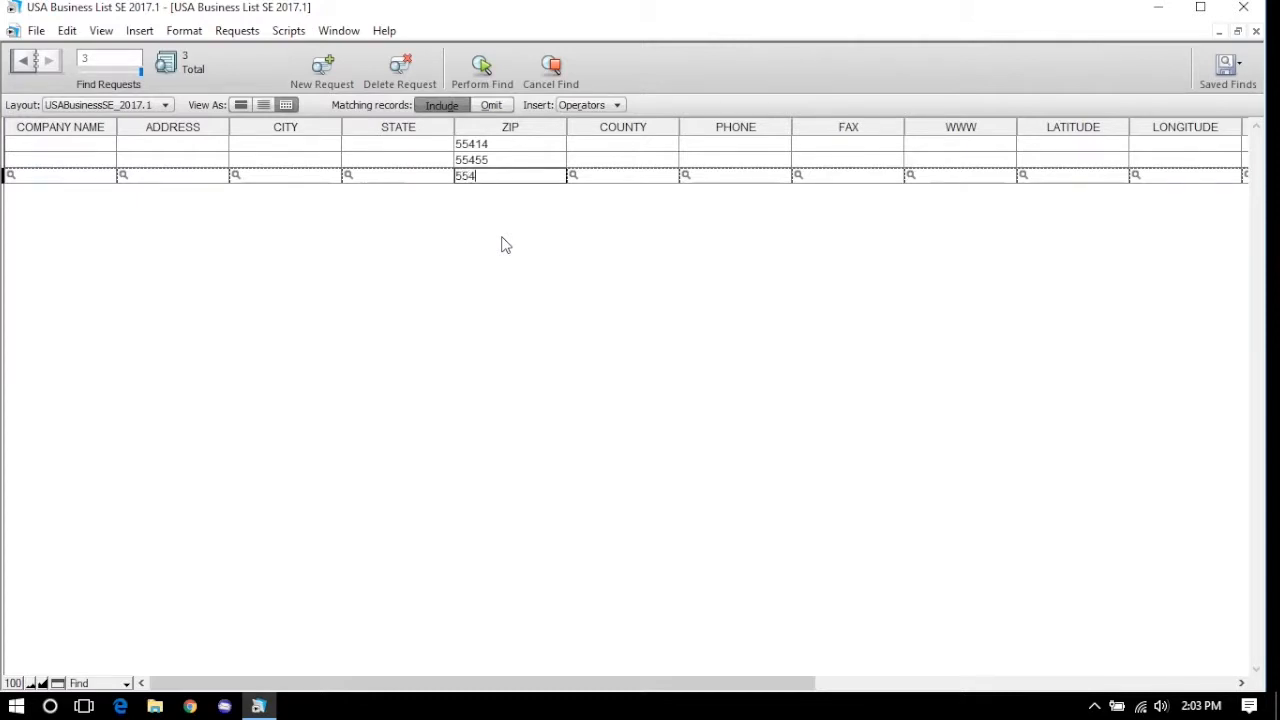
{"action": "type", "text": "55408"}
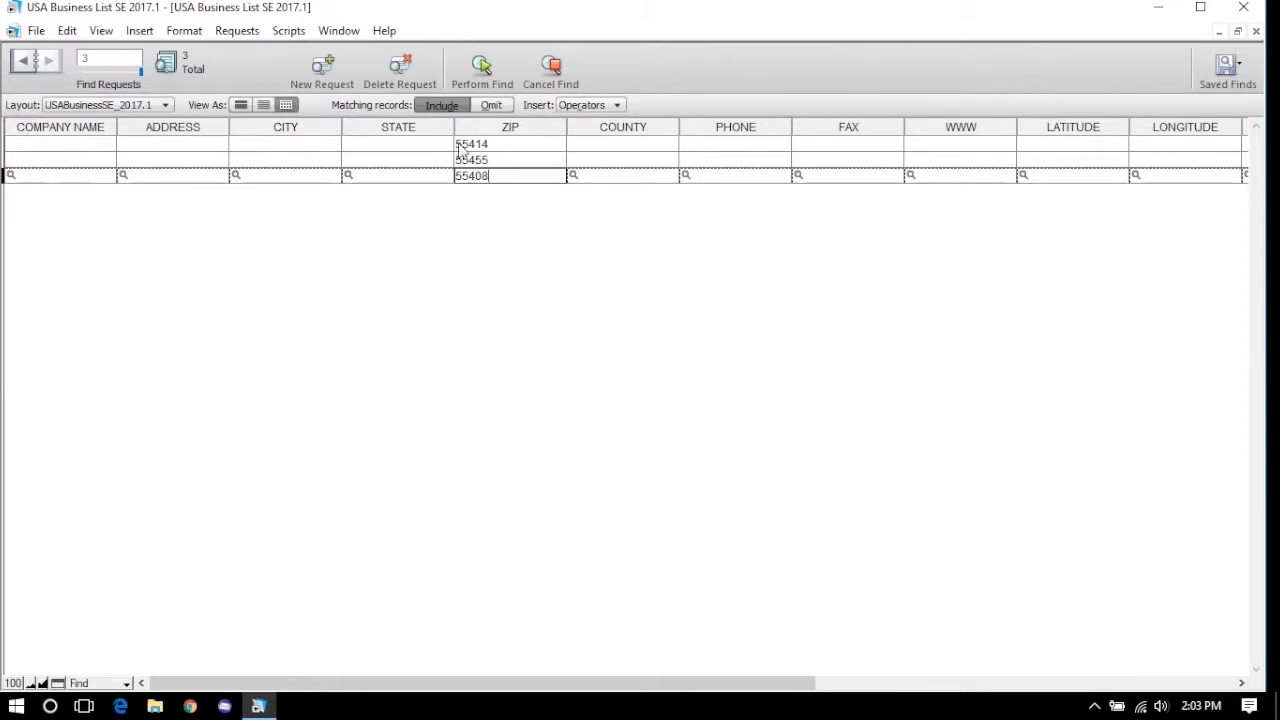
{"action": "left_click", "coordinate": [466, 86]}
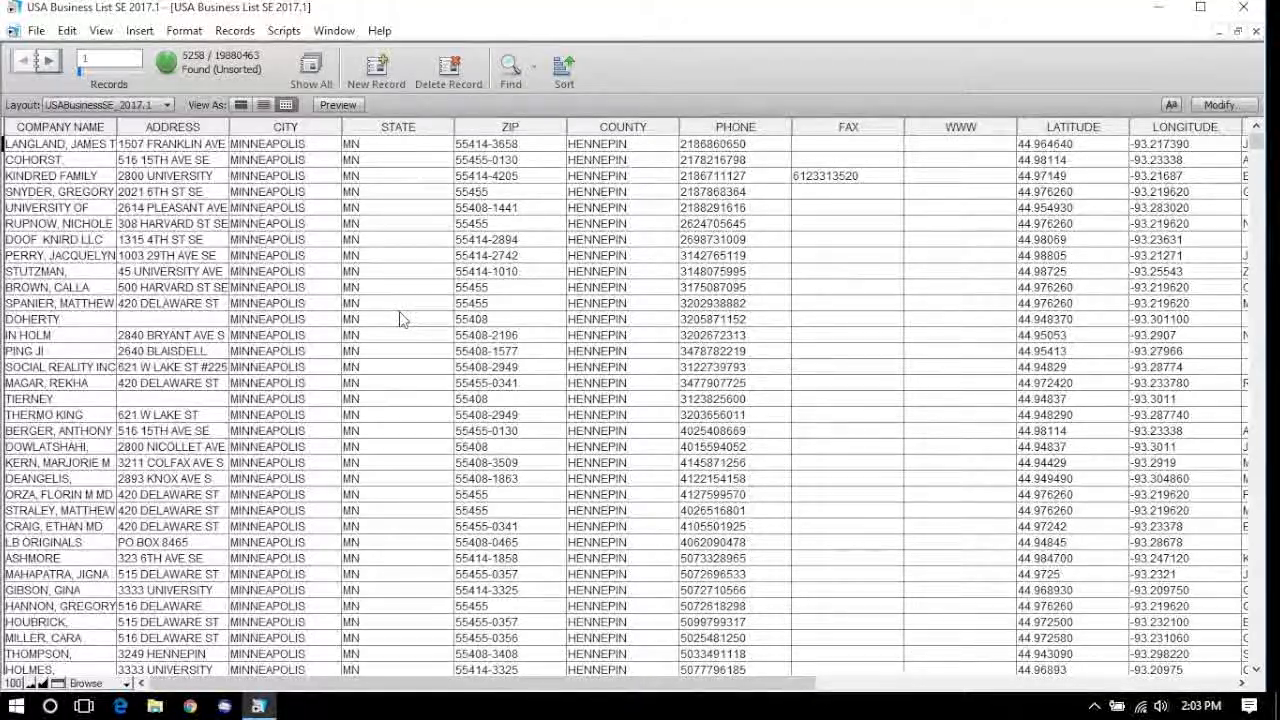
Start exporting the found records to the desktop as a comma-separated text file named MN Zip Codes
{"action": "left_click", "coordinate": [36, 31]}
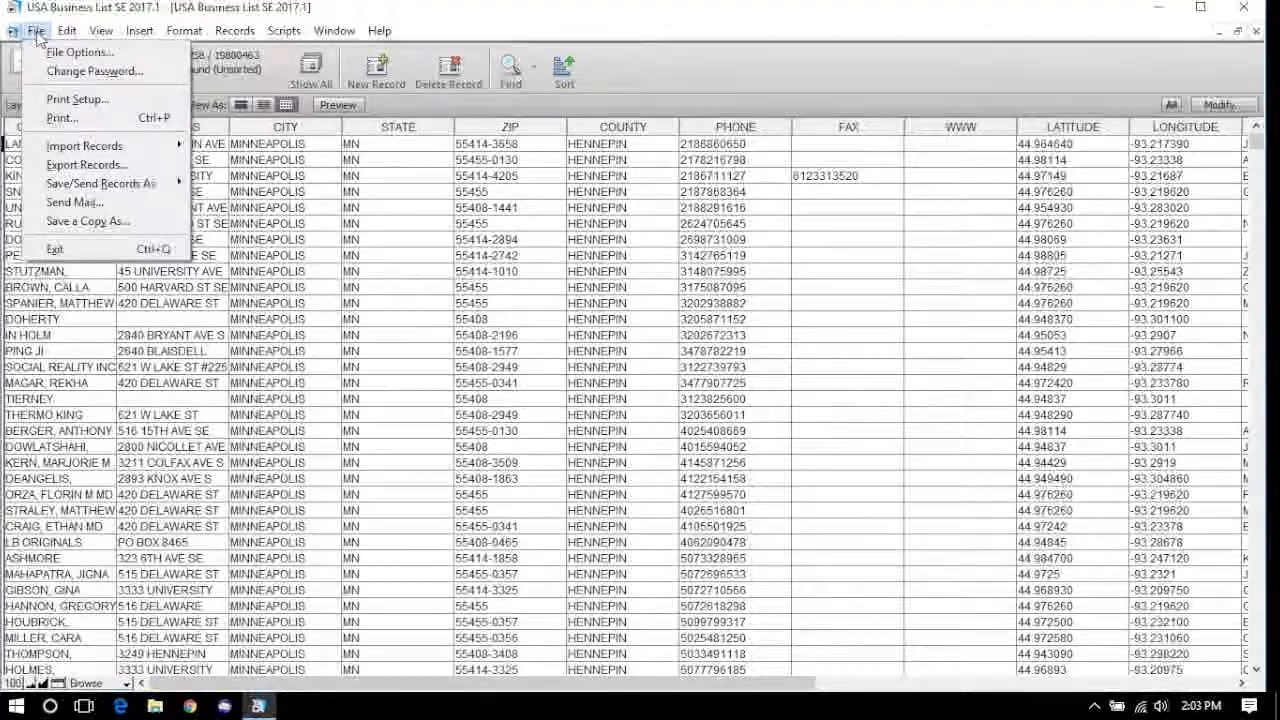
{"action": "left_click", "coordinate": [45, 167]}
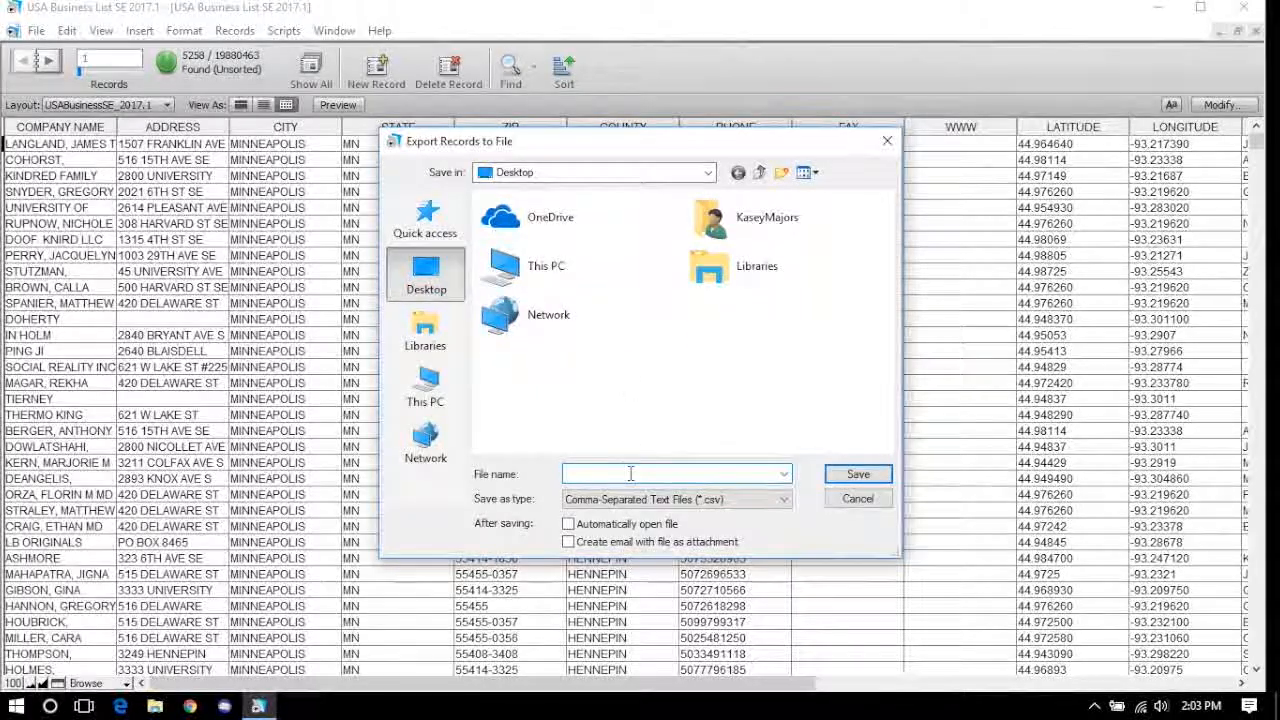
{"action": "type", "text": "M"}
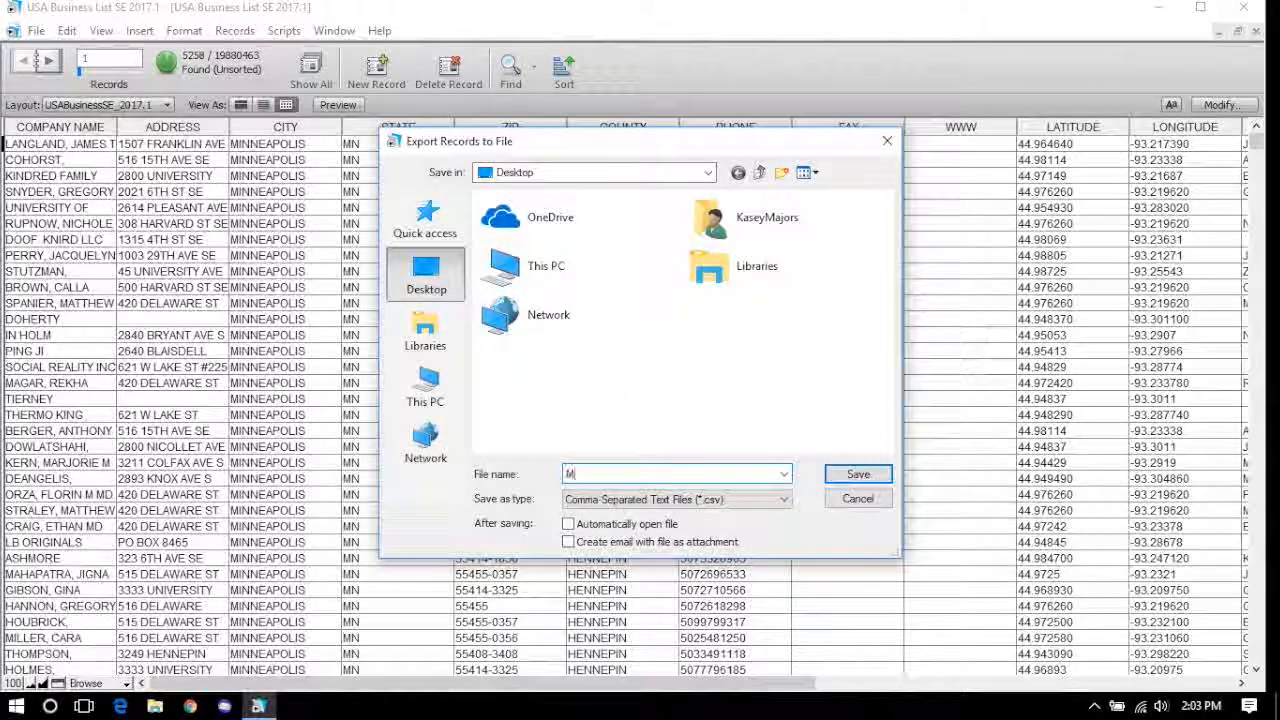
{"action": "type", "text": "N Zip "}
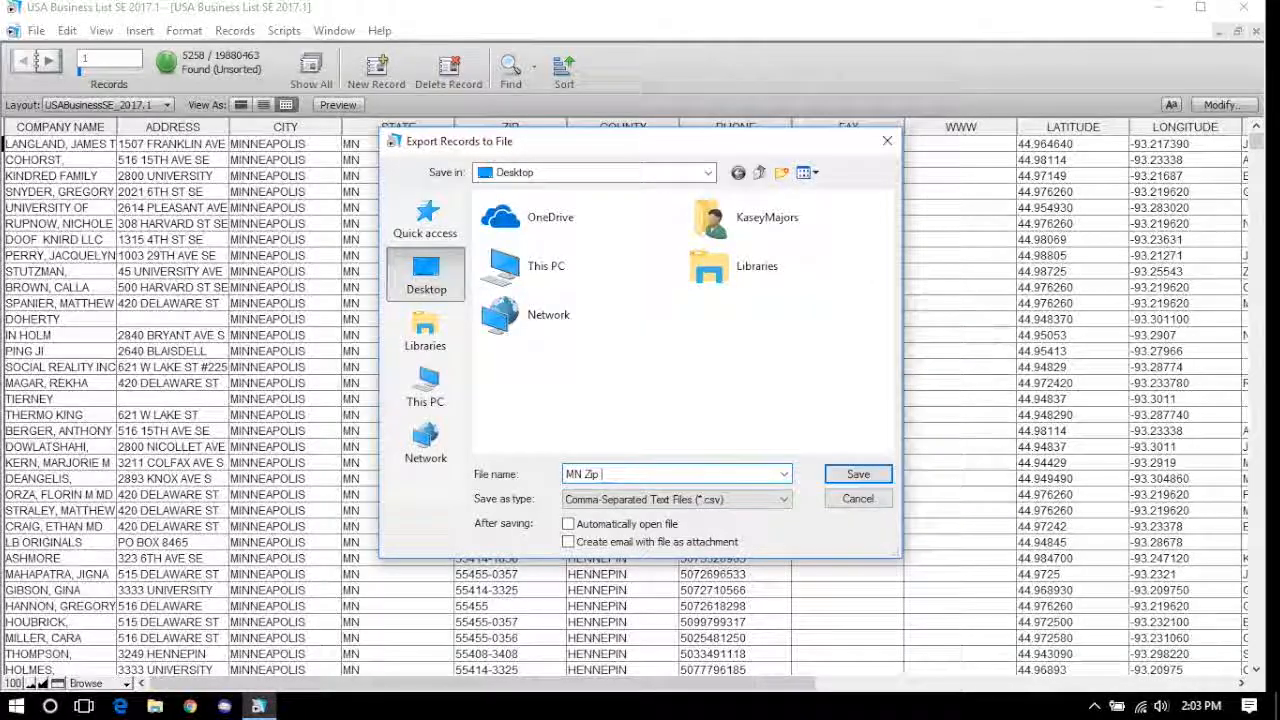
{"action": "type", "text": "Codes"}
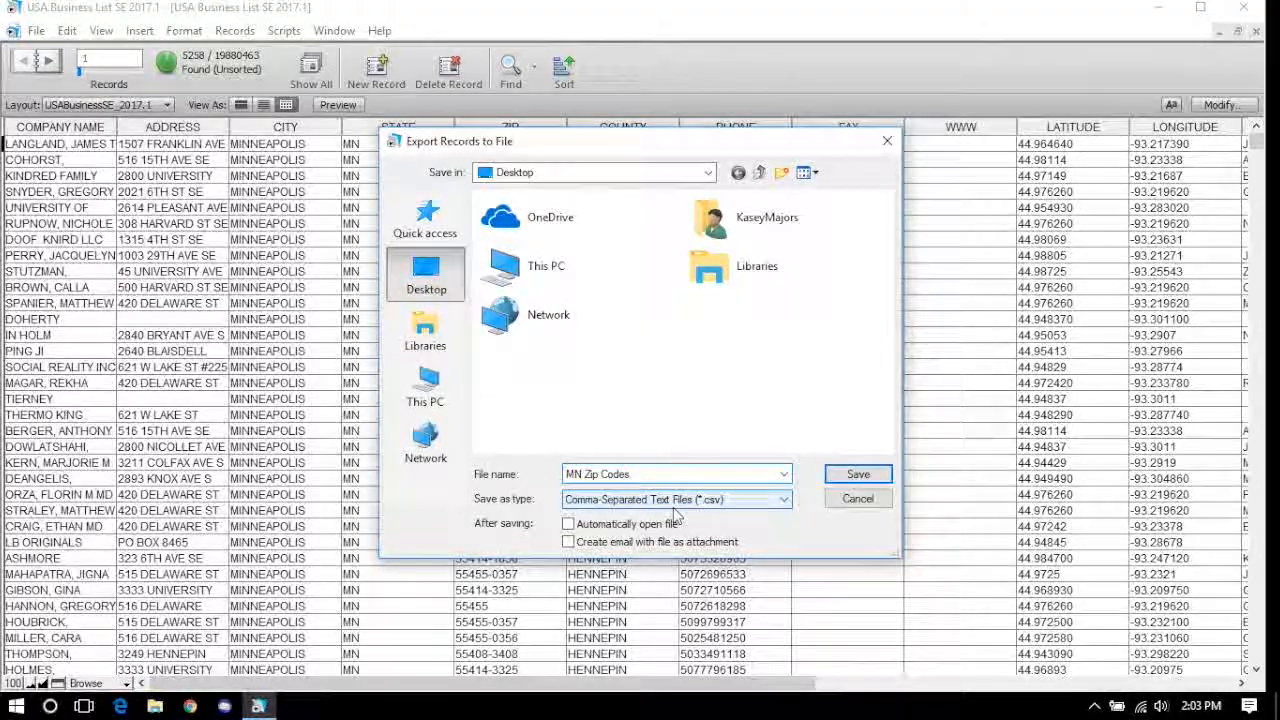
{"action": "left_click", "coordinate": [784, 502]}
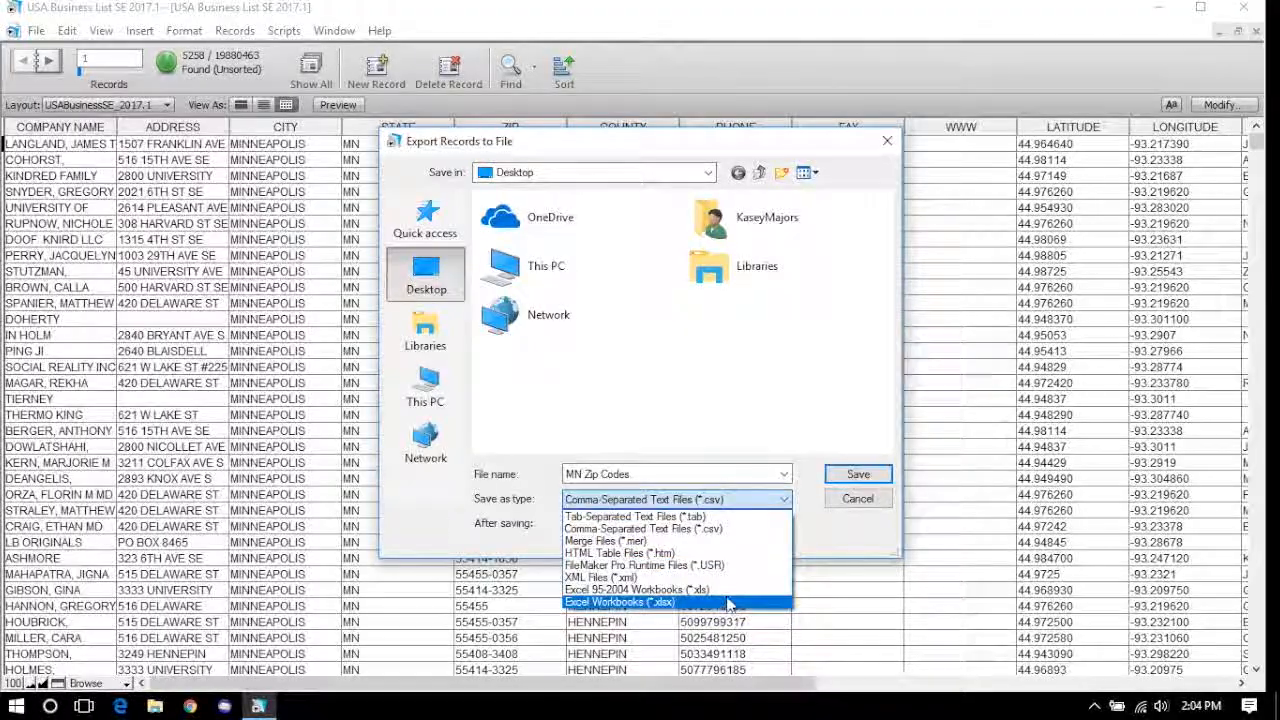
{"action": "left_click", "coordinate": [667, 530]}
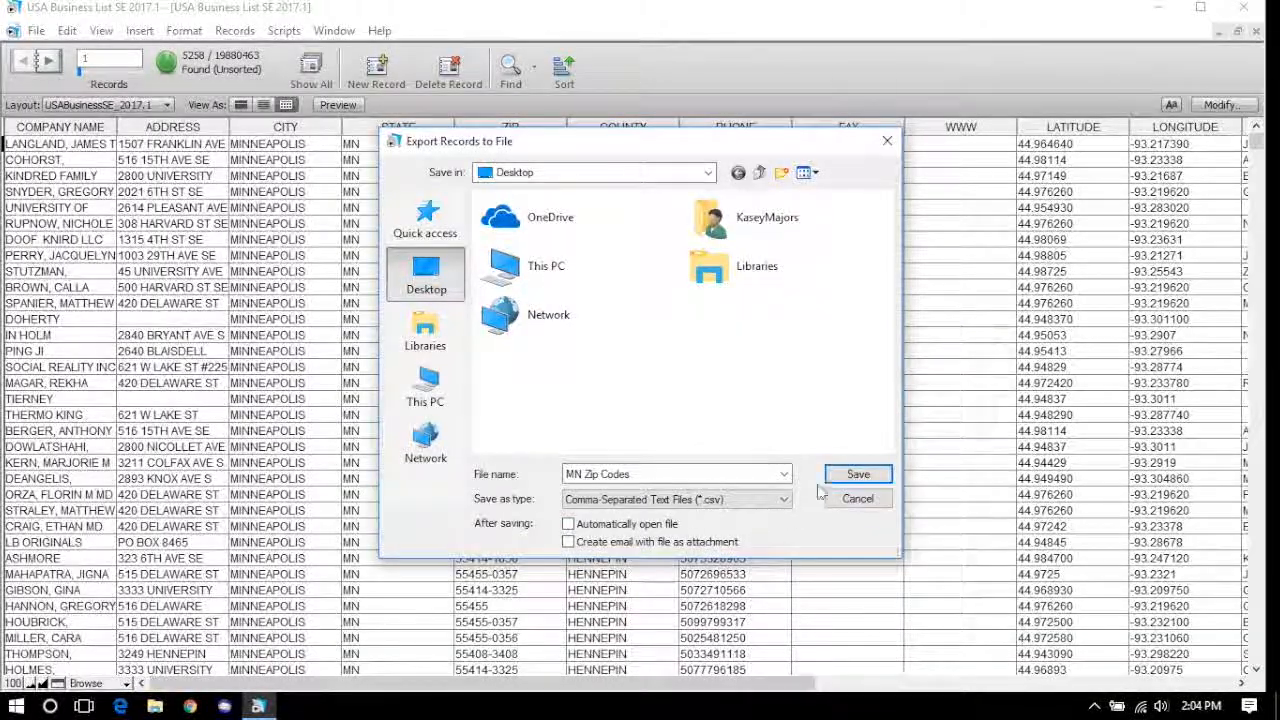
{"action": "left_click", "coordinate": [852, 475]}
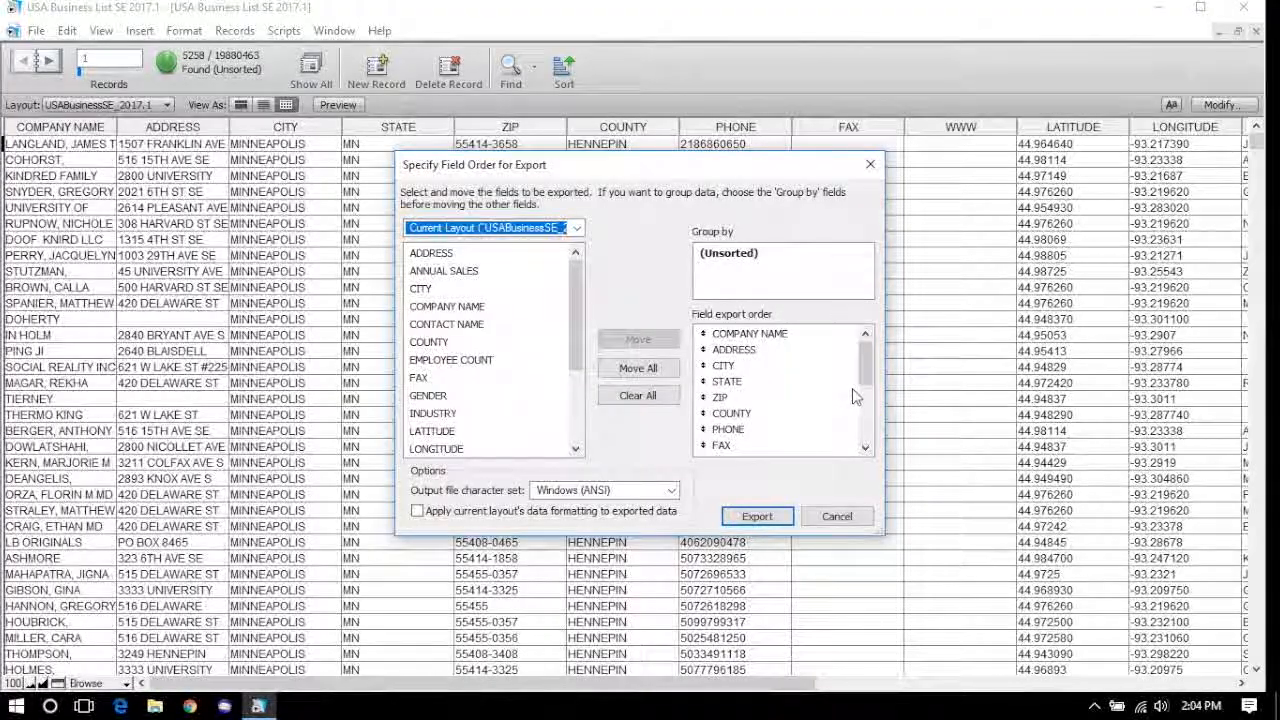
Remove the LATITUDE and LONGITUDE fields from the field export order and export the records
{"action": "left_click_drag", "start_coordinate": [866, 385], "coordinate": [875, 412]}
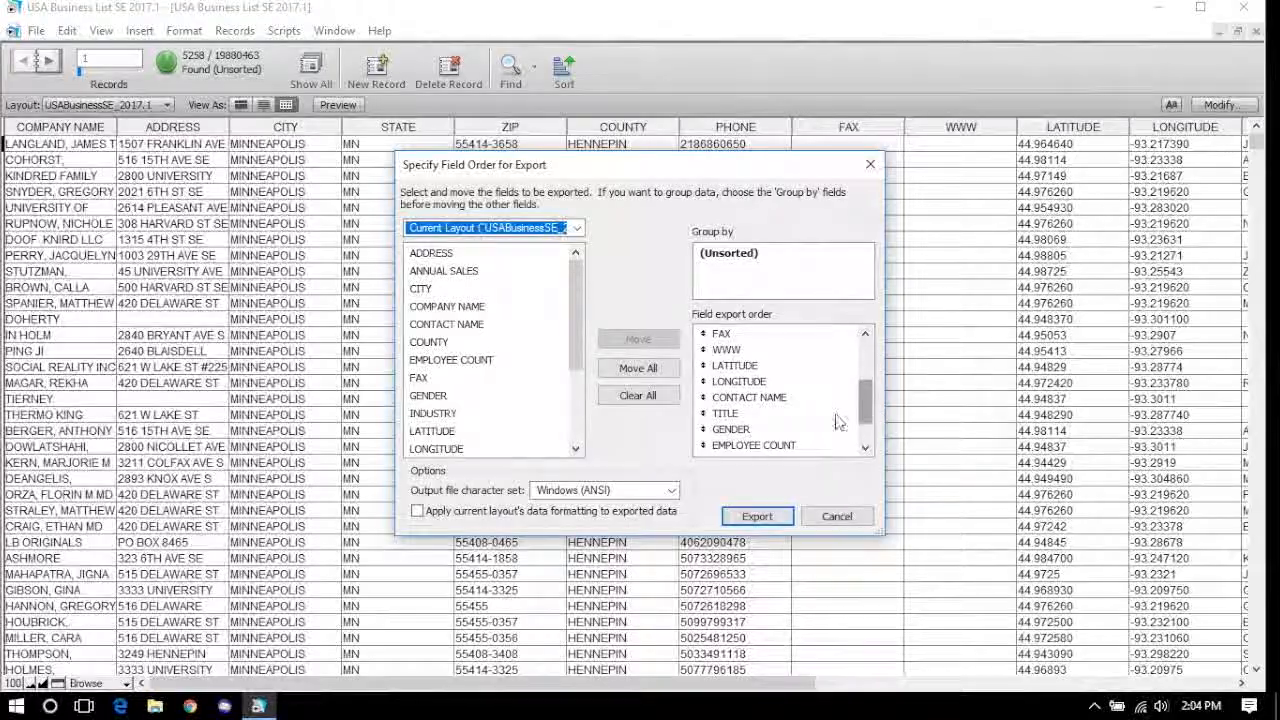
{"action": "left_click", "coordinate": [741, 368]}
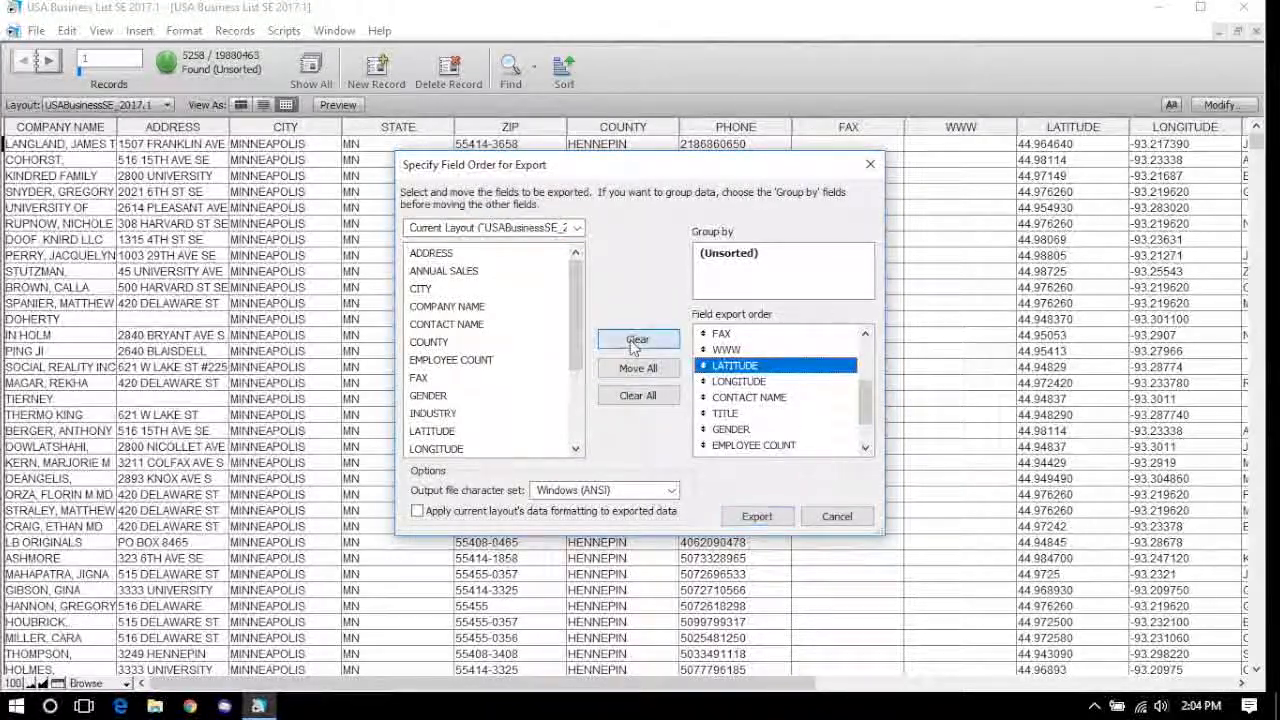
{"action": "left_click", "coordinate": [637, 340]}
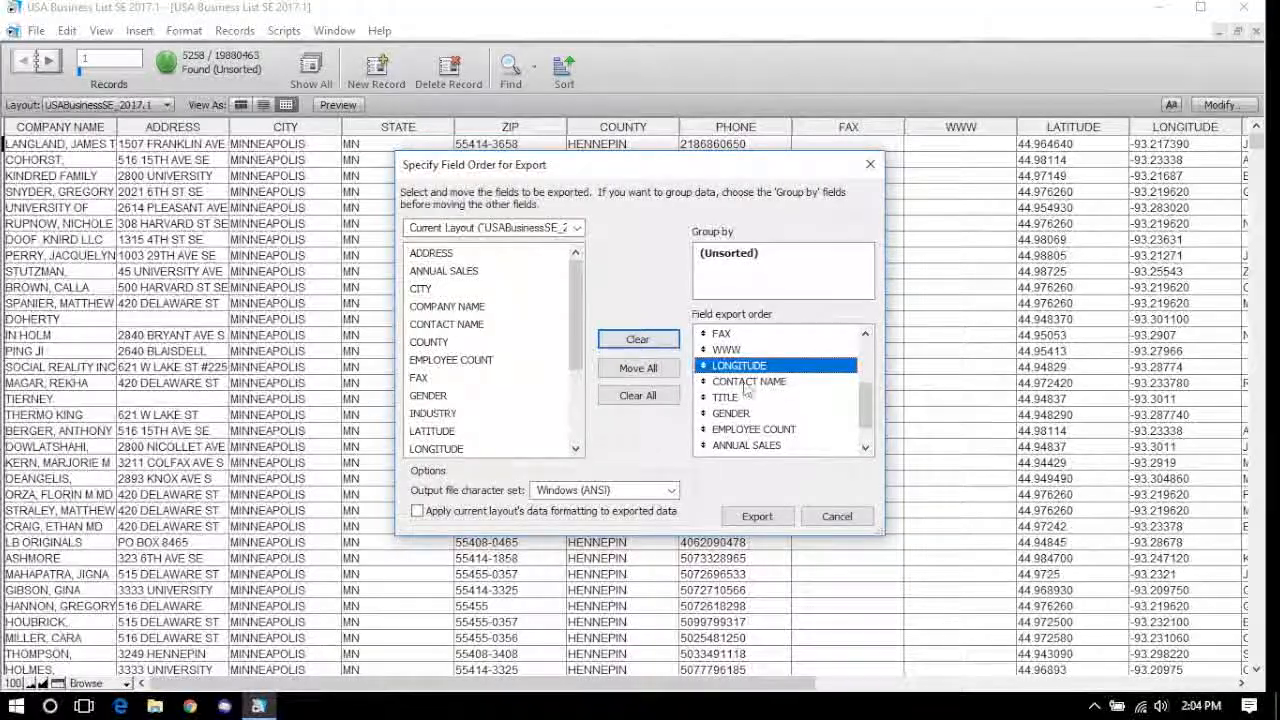
{"action": "left_click", "coordinate": [618, 346]}
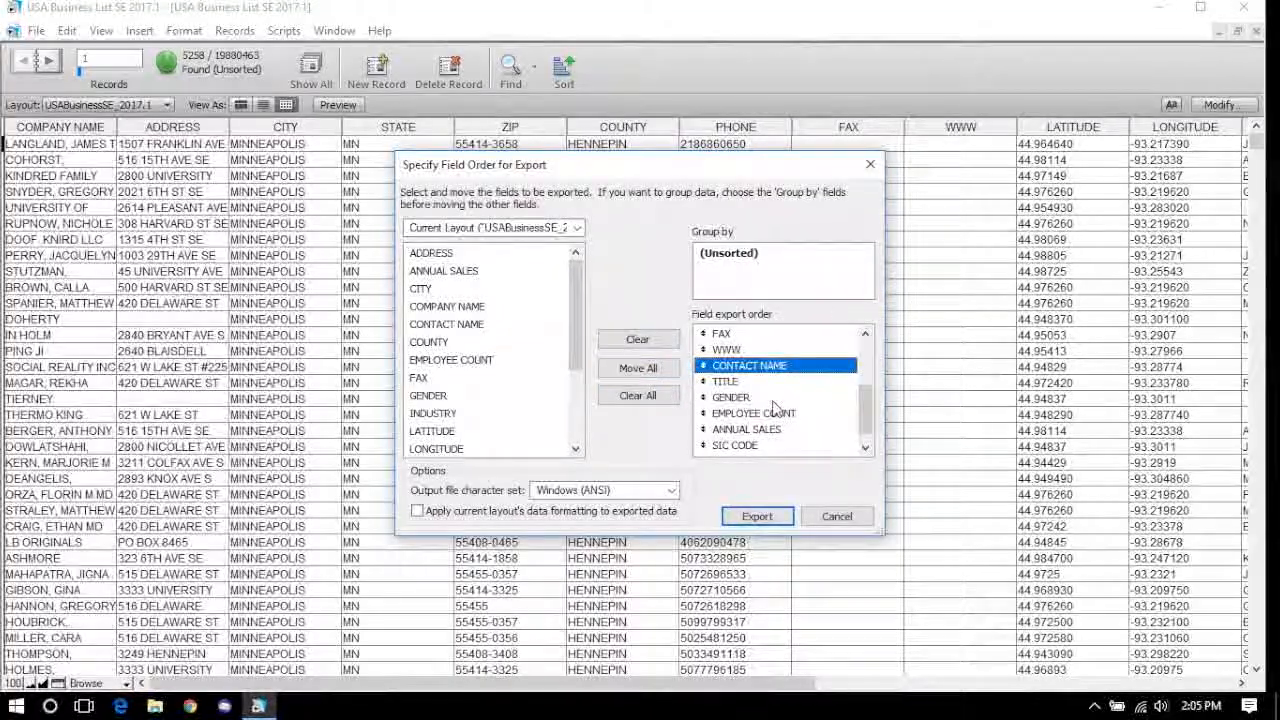
{"action": "mouse_move", "coordinate": [865, 396]}
{"action": "left_mouse_down"}
{"action": "mouse_move", "coordinate": [865, 349]}
{"action": "mouse_move", "coordinate": [872, 412]}
{"action": "left_mouse_up"}
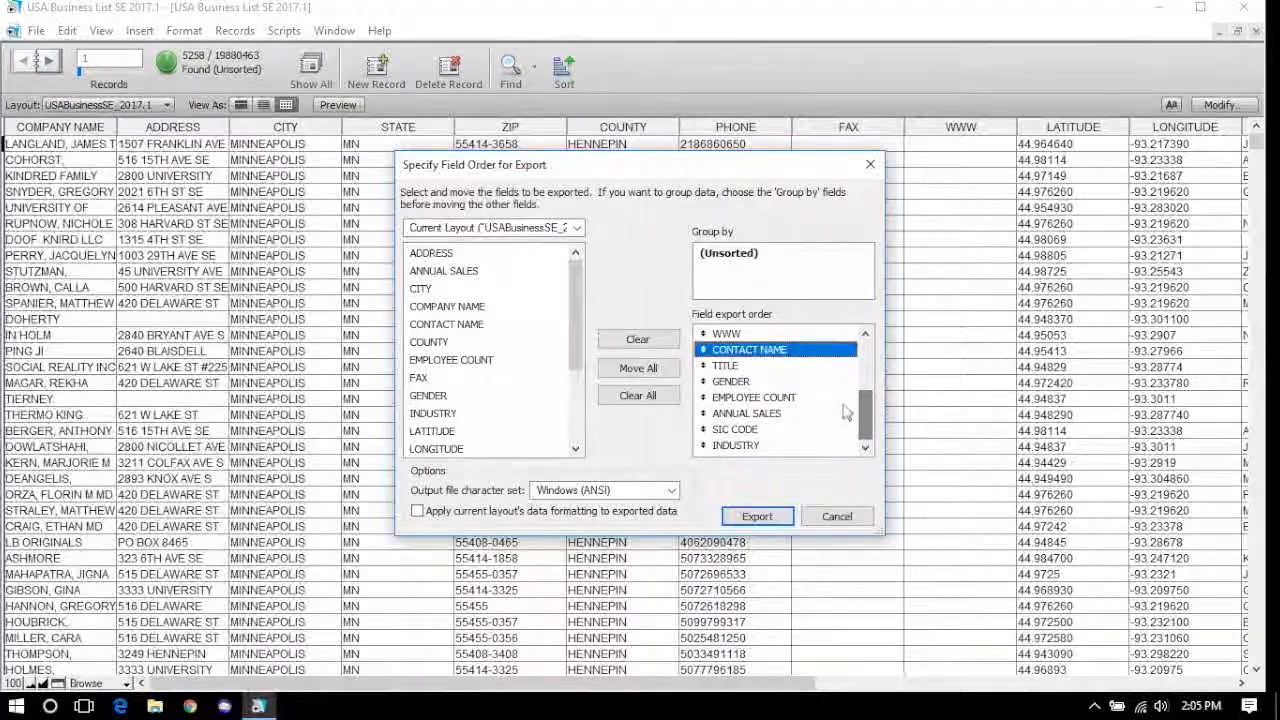
{"action": "left_click", "coordinate": [740, 520]}
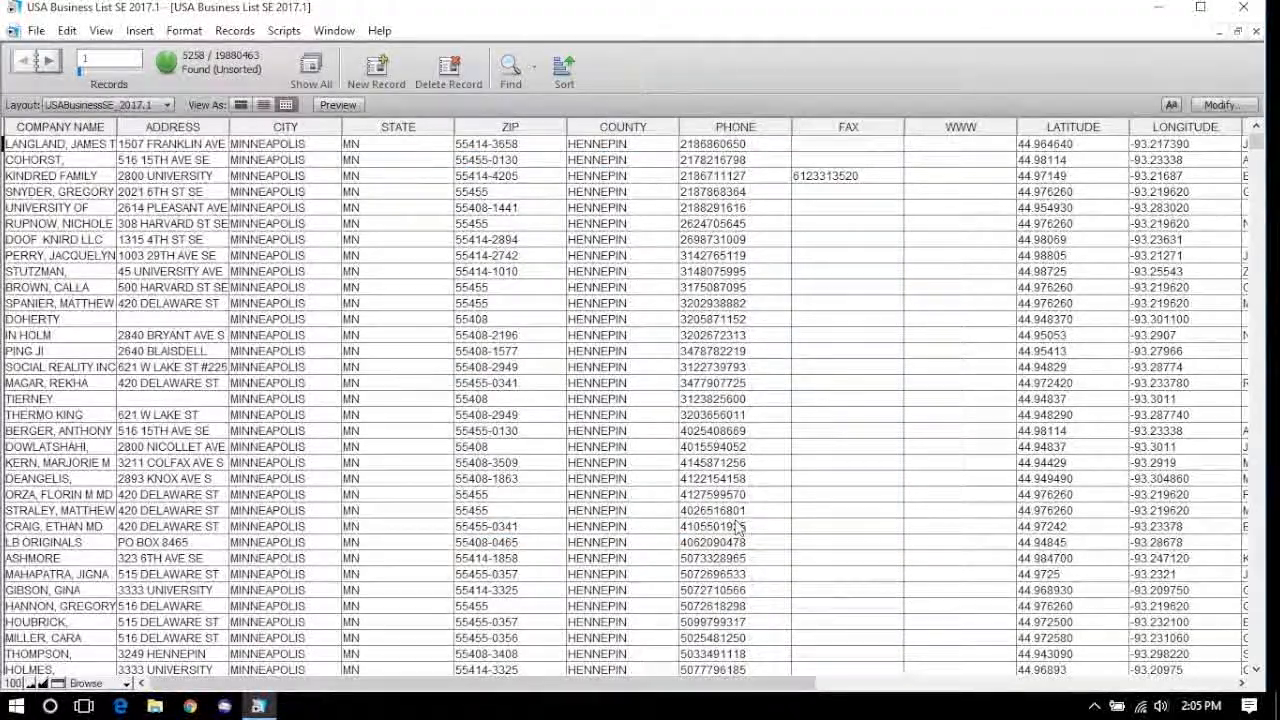
Open the exported MN Zip Codes file from the desktop in Excel and widen the company name and address columns
{"action": "left_click", "coordinate": [1157, 8]}
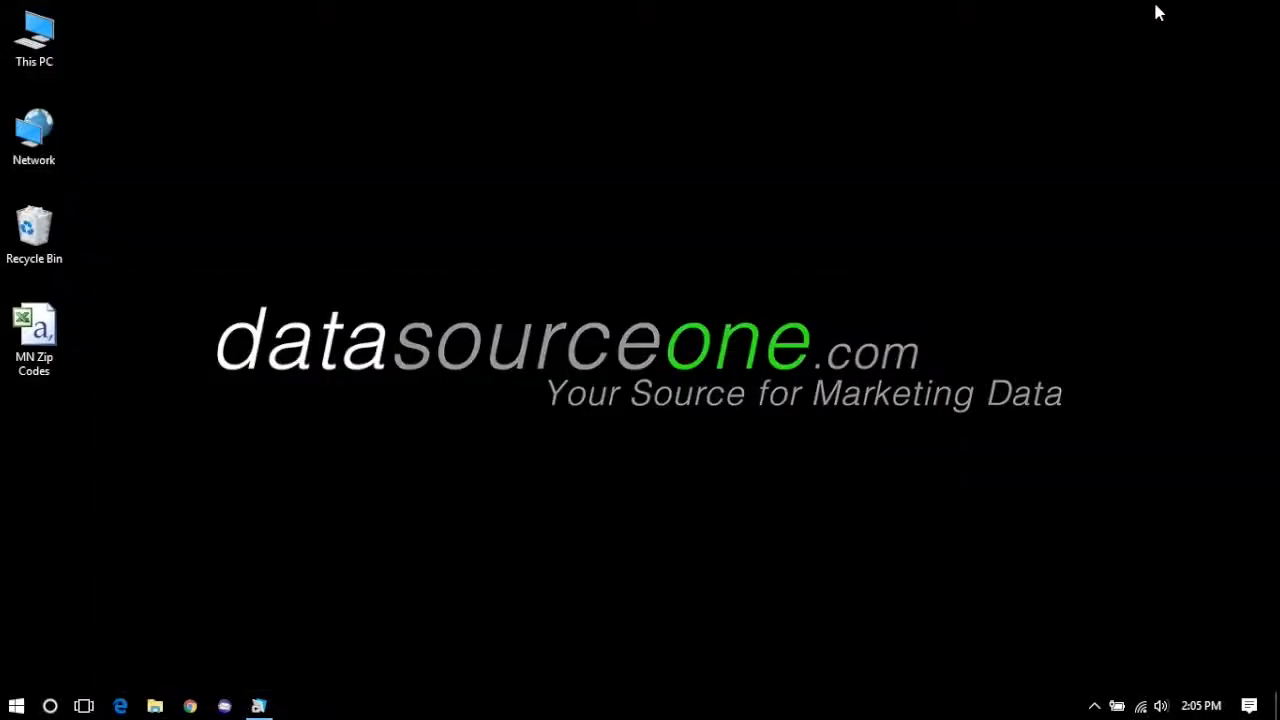
{"action": "left_click", "coordinate": [46, 342]}
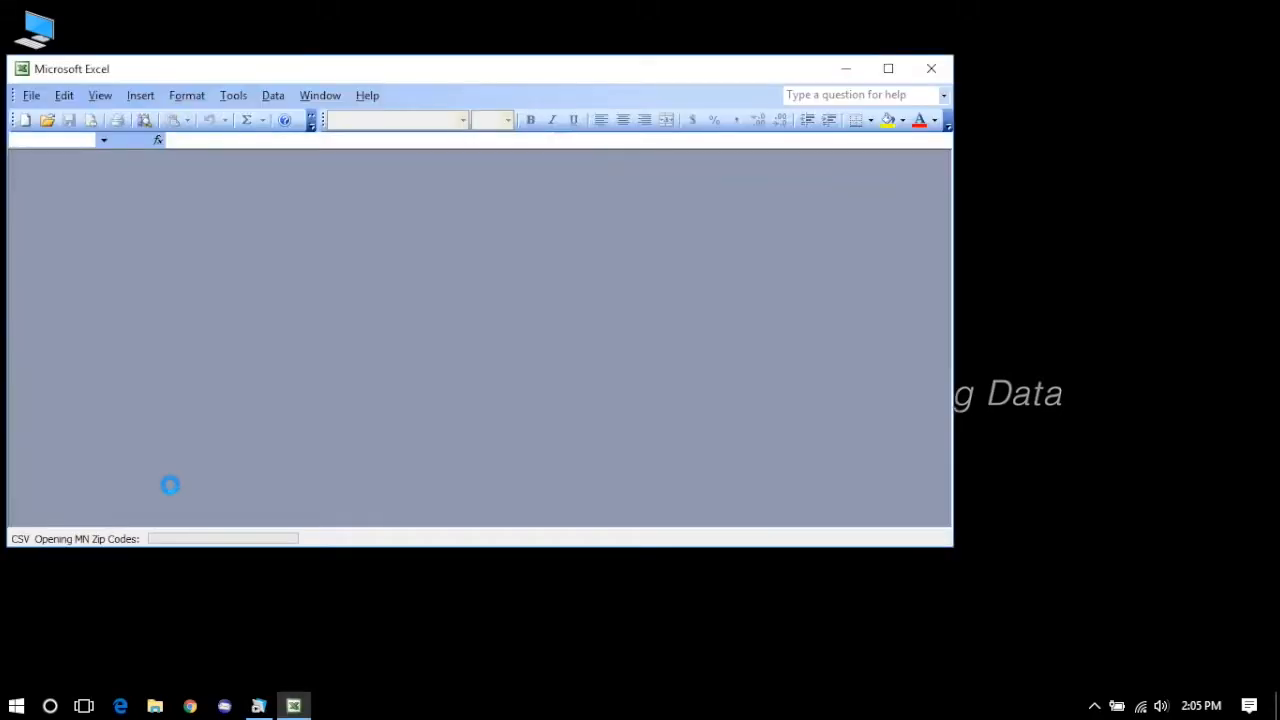
{"action": "scroll", "coordinate": [181, 325], "scroll_direction": "down", "scroll_amount": 4}
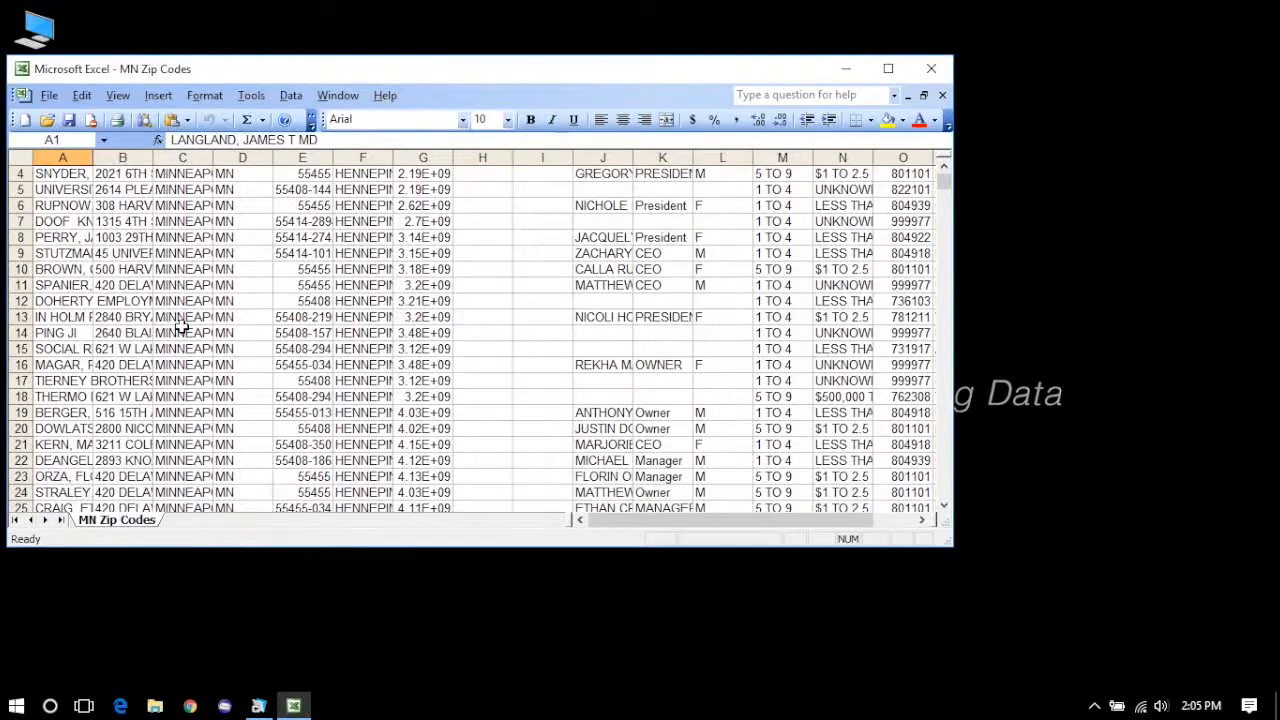
{"action": "scroll", "coordinate": [181, 325], "scroll_direction": "up", "scroll_amount": 1}
{"action": "scroll", "coordinate": [181, 325], "scroll_direction": "up", "scroll_amount": 3}
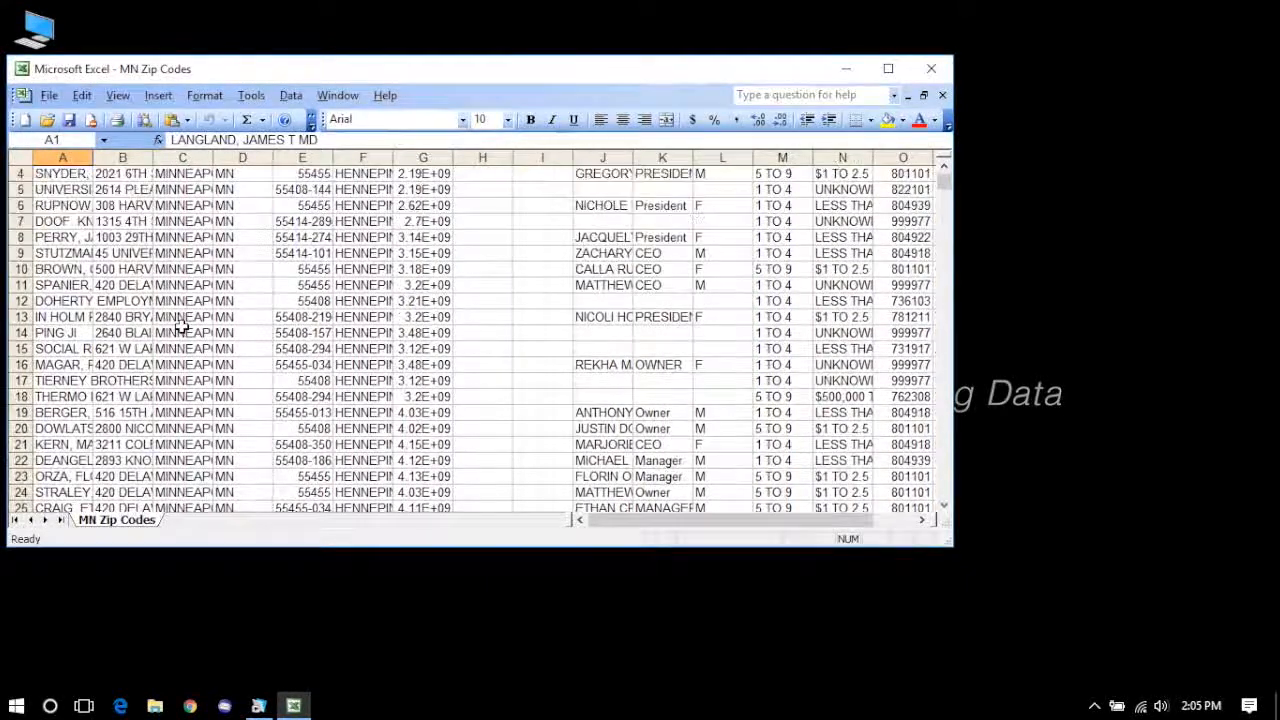
{"action": "left_click_drag", "start_coordinate": [90, 160], "coordinate": [390, 158]}
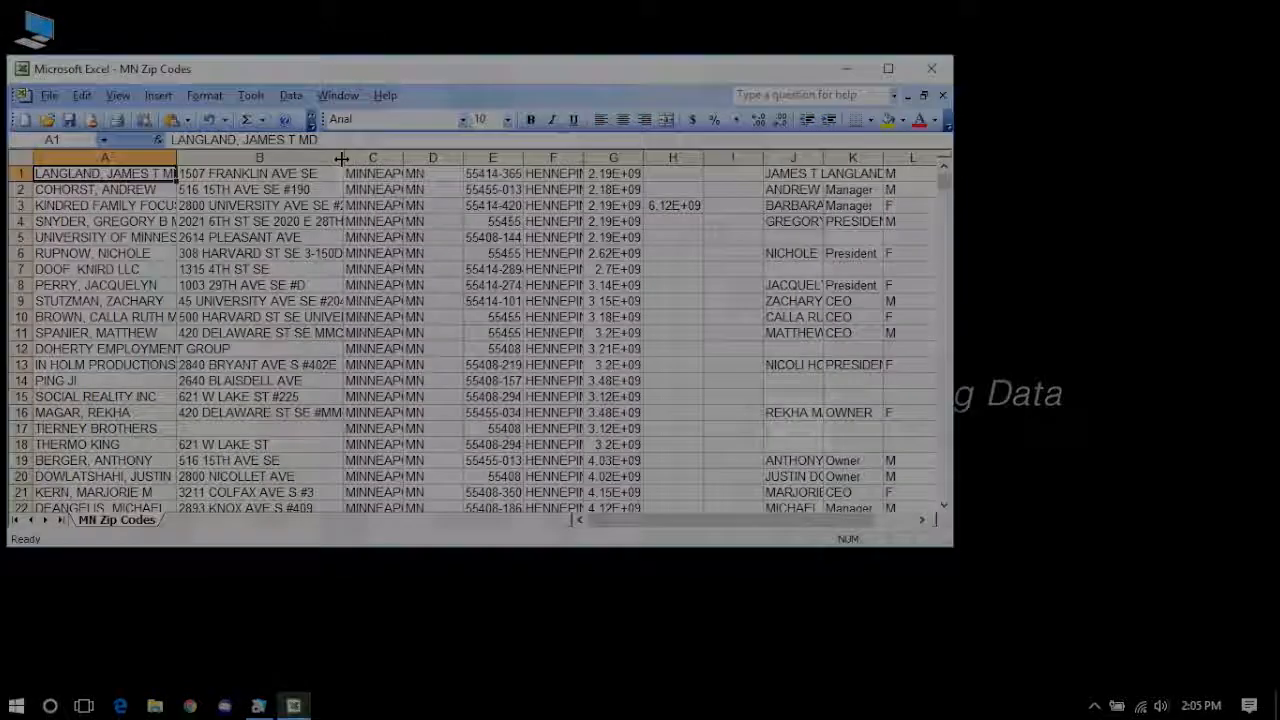